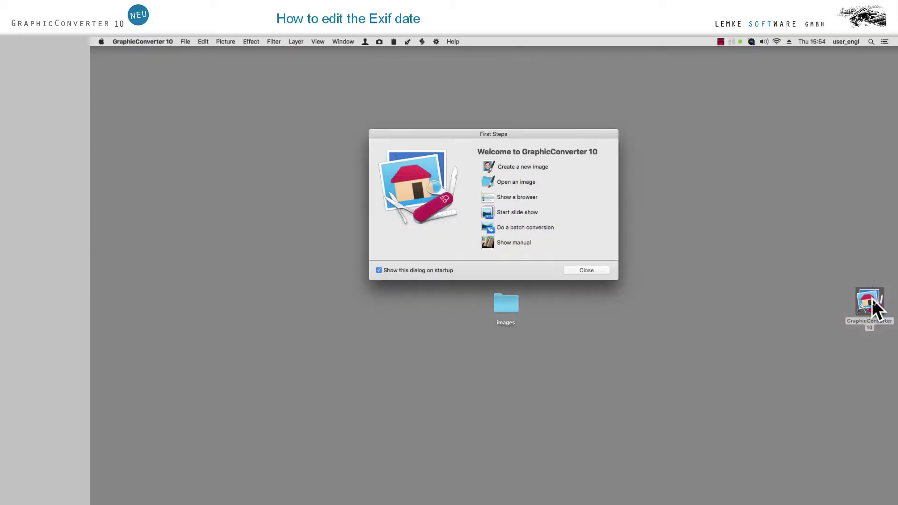
Close the First Steps welcome dialog and open the GraphicConverter 10 application menu.
left_click(599, 271)
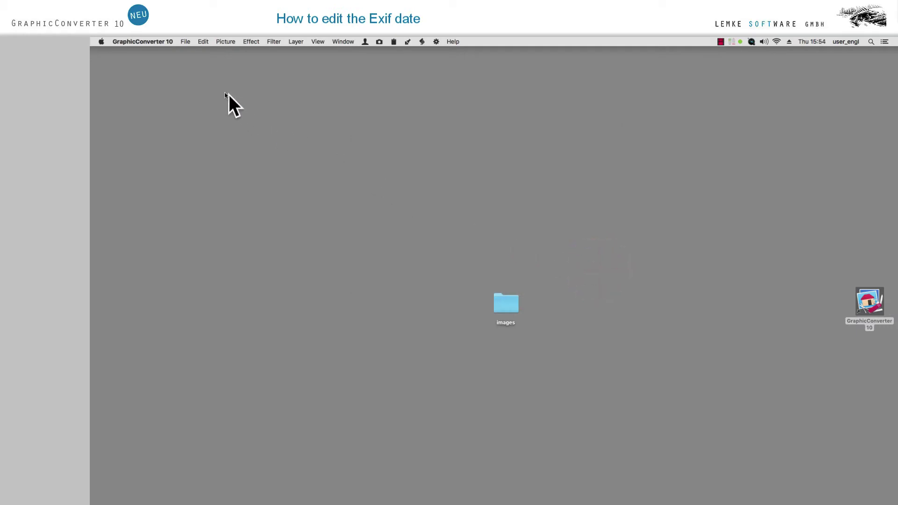
left_click(158, 44)
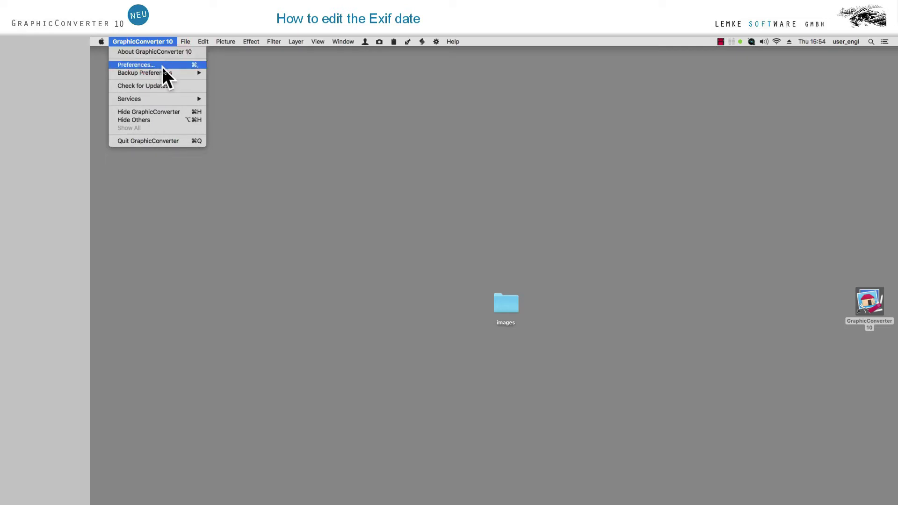
In Preferences > Browser > Thumbnails, enable Exif date and Prefix dates and confirm.
left_click(162, 66)
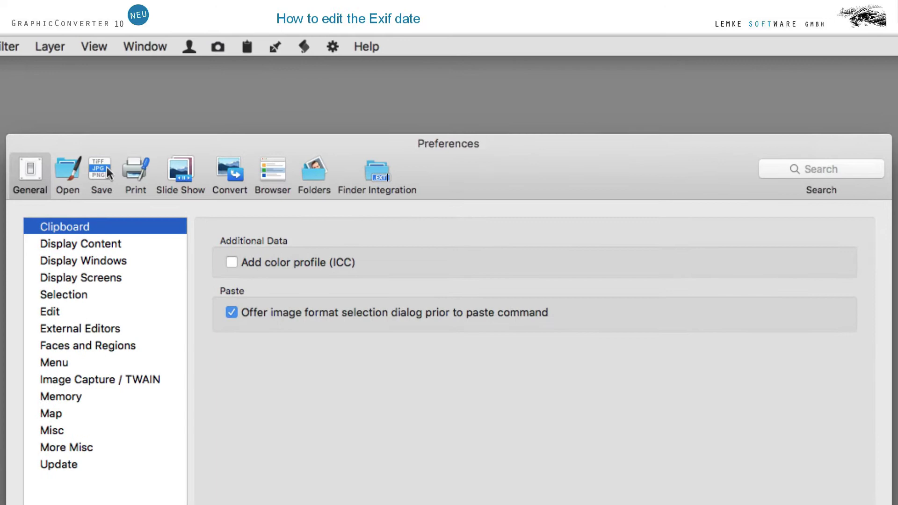
left_click(272, 170)
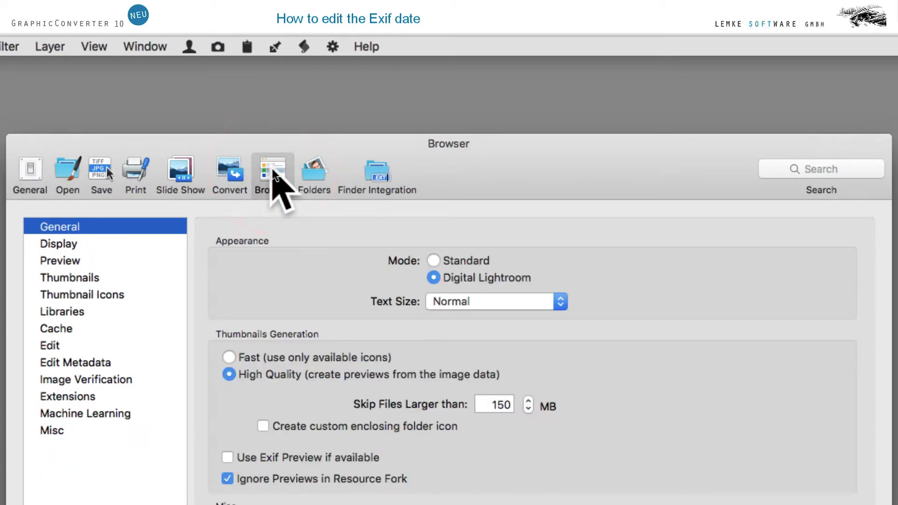
left_click(68, 279)
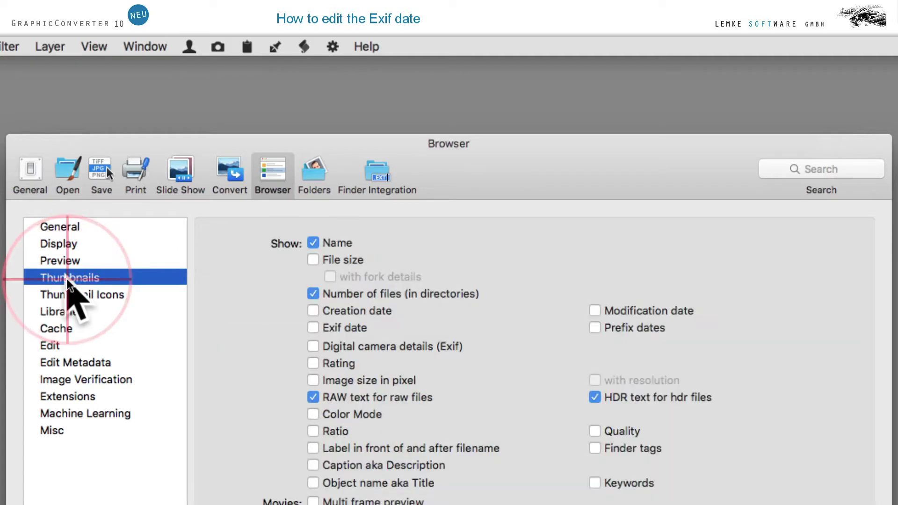
left_click(312, 328)
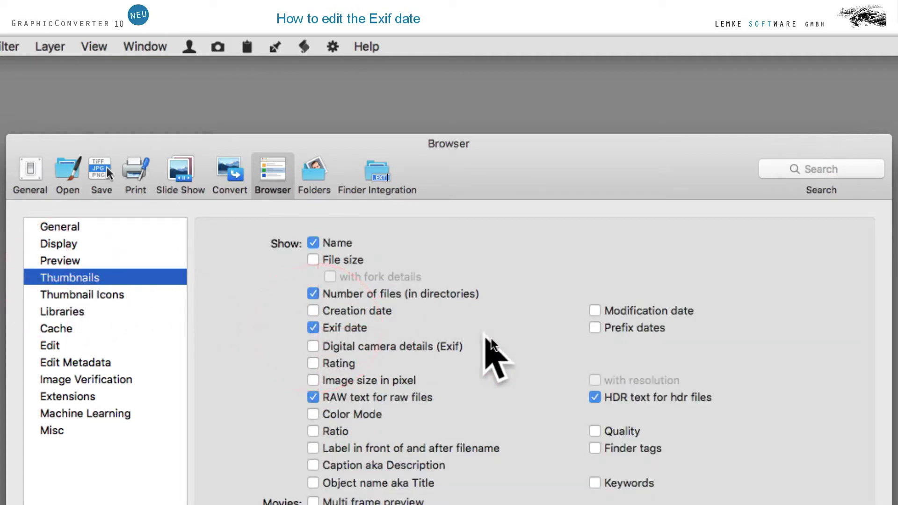
left_click(595, 328)
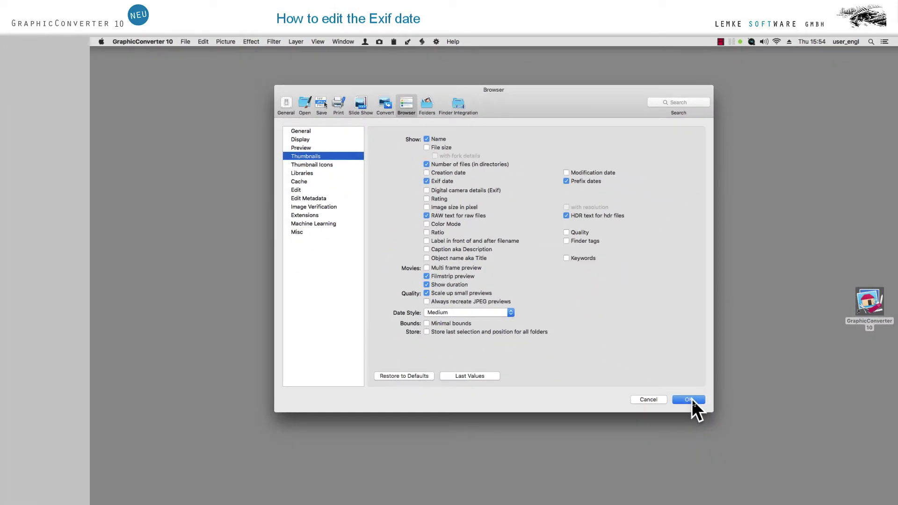
left_click(689, 399)
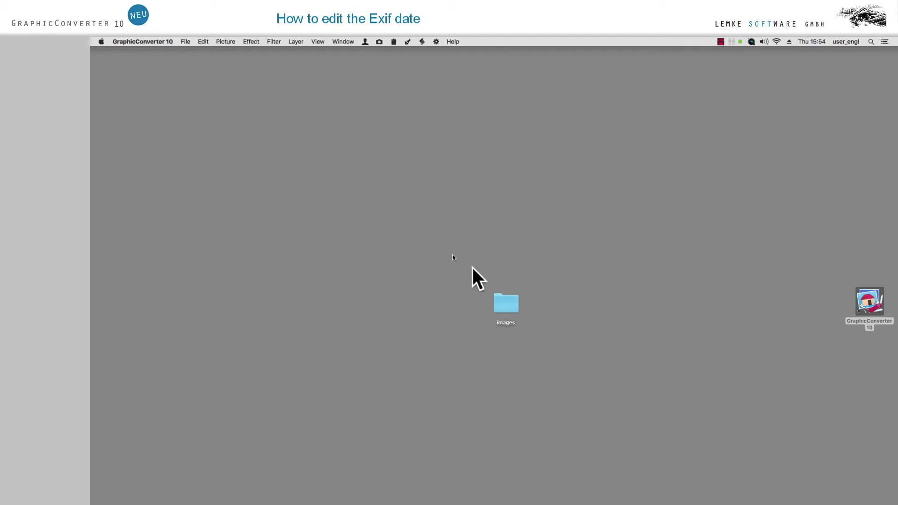
Use File > Browse to choose the images folder on the Desktop.
left_click(181, 41)
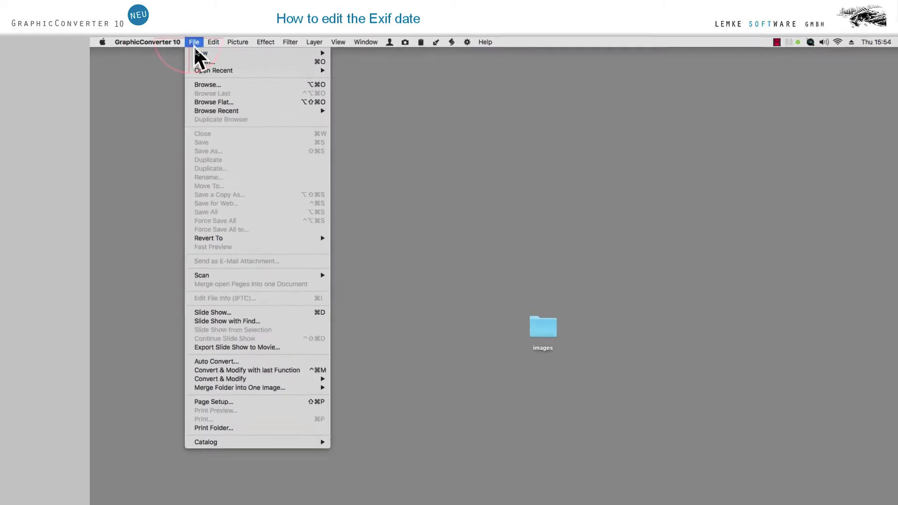
left_click(223, 88)
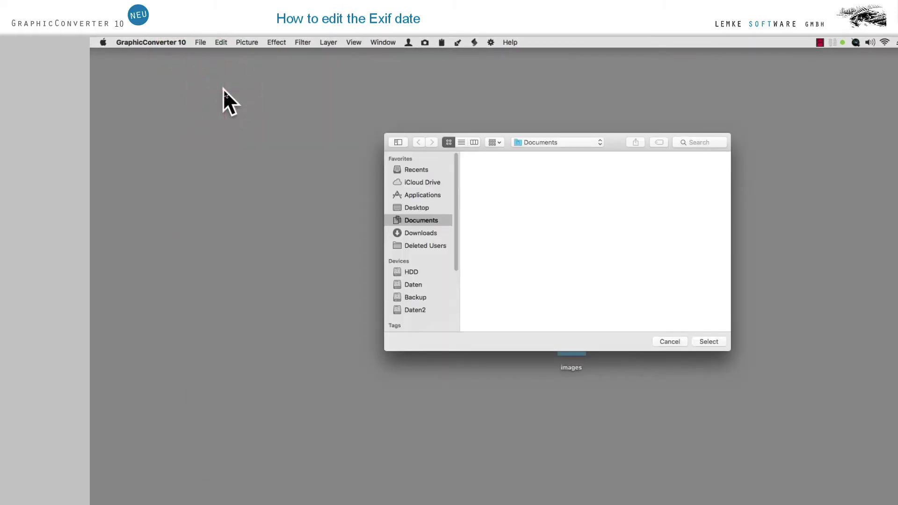
left_click(423, 208)
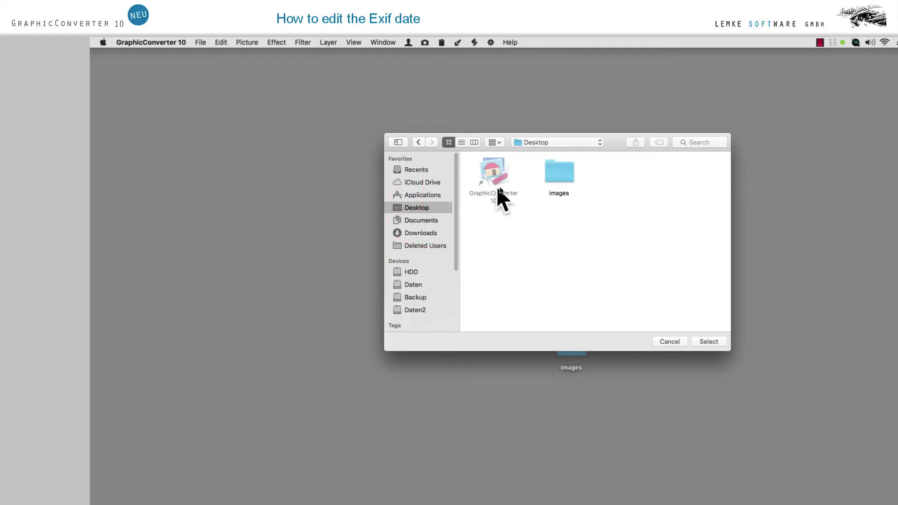
double_click(561, 172)
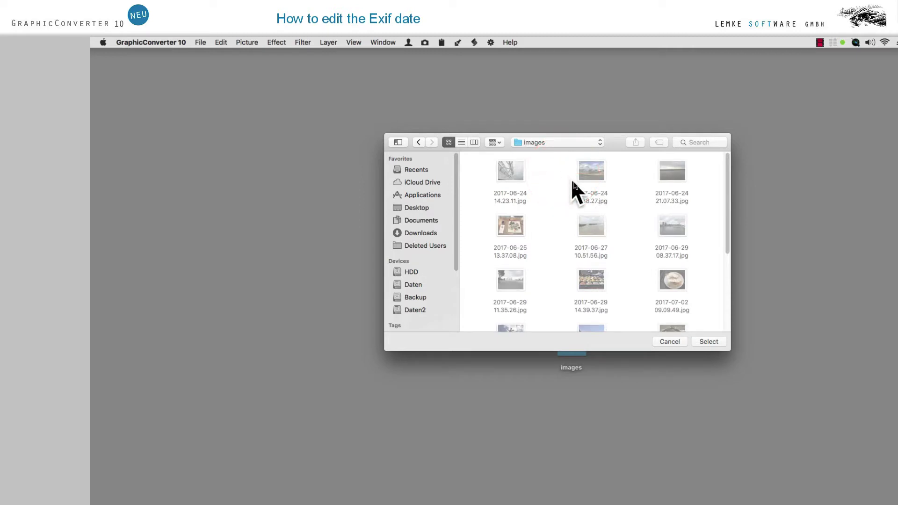
left_click(709, 341)
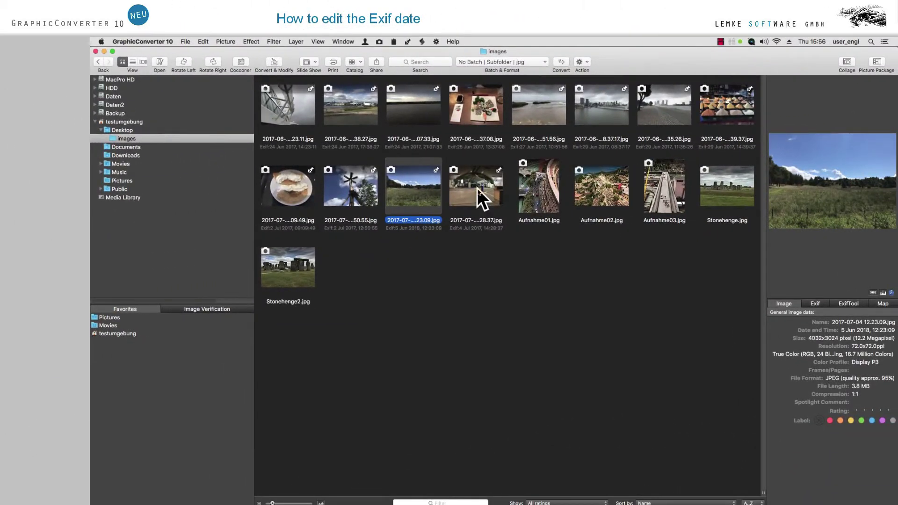
Marquee-select the three adjacent thumbnails from the 50.55 photo to the 28.37 photo.
left_click(477, 188)
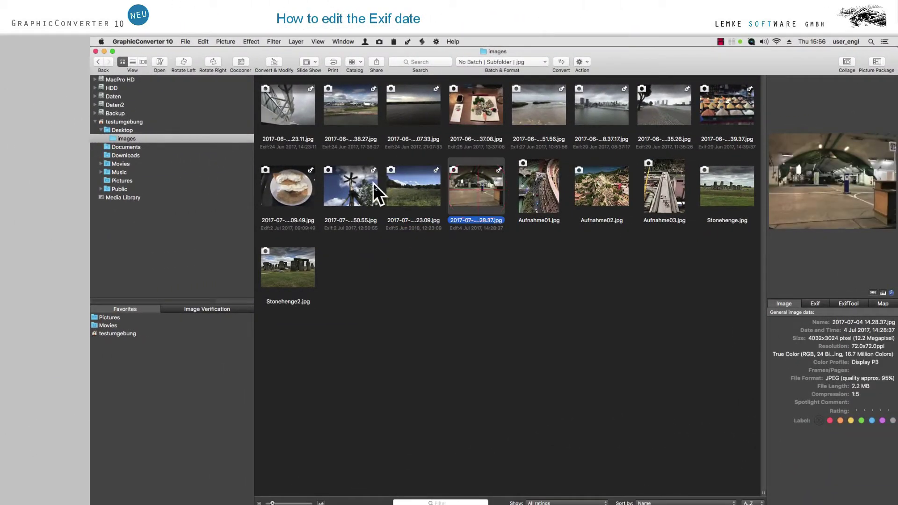
left_click(334, 177)
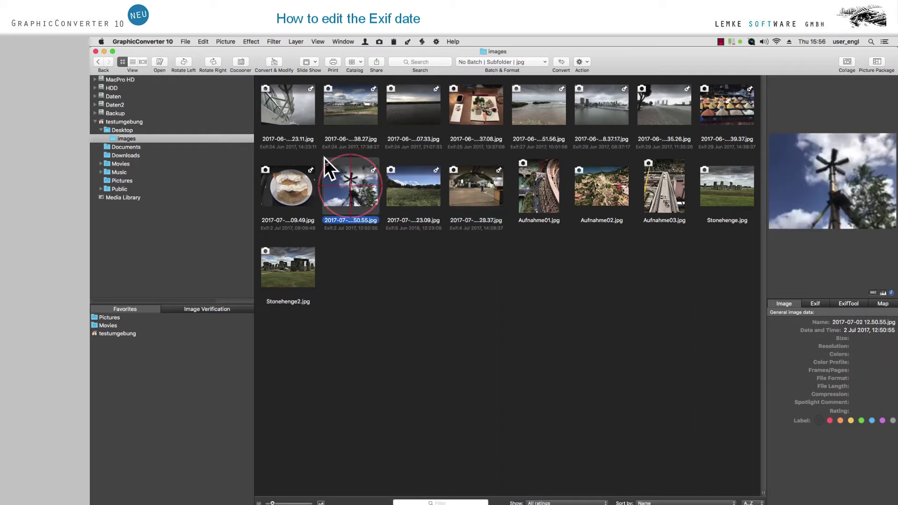
left_click_drag(316, 156, 501, 231)
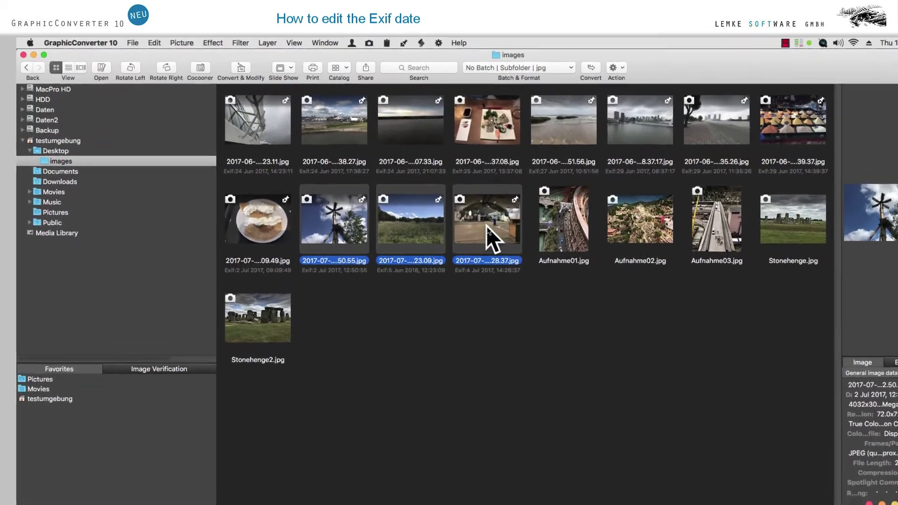
Shift the selected photos' Exif timestamps by -3 years, -1 month and +1 second, keeping file dates matched.
right_click(477, 194)
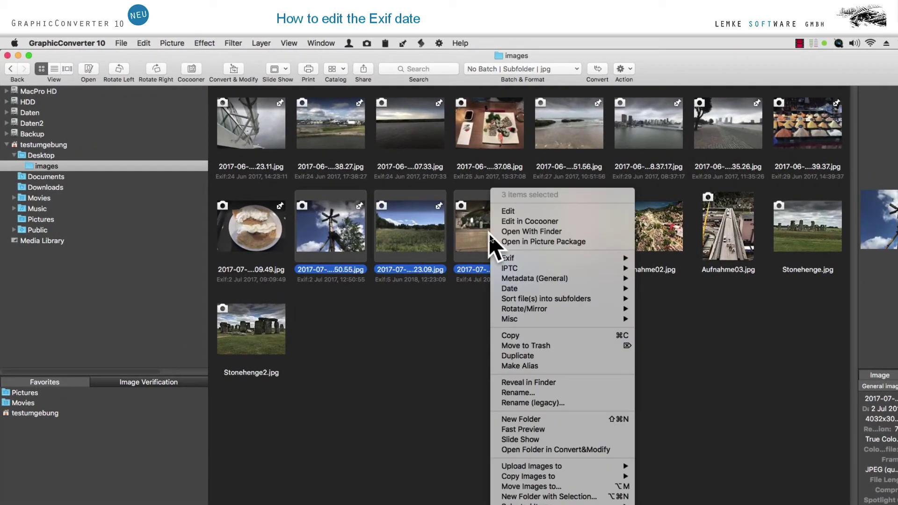
mouse_move(514, 258)
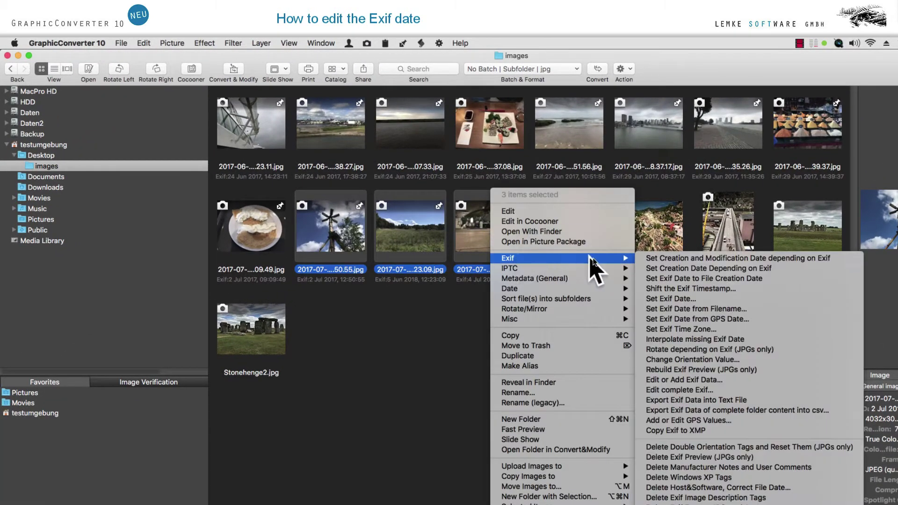
left_click(733, 293)
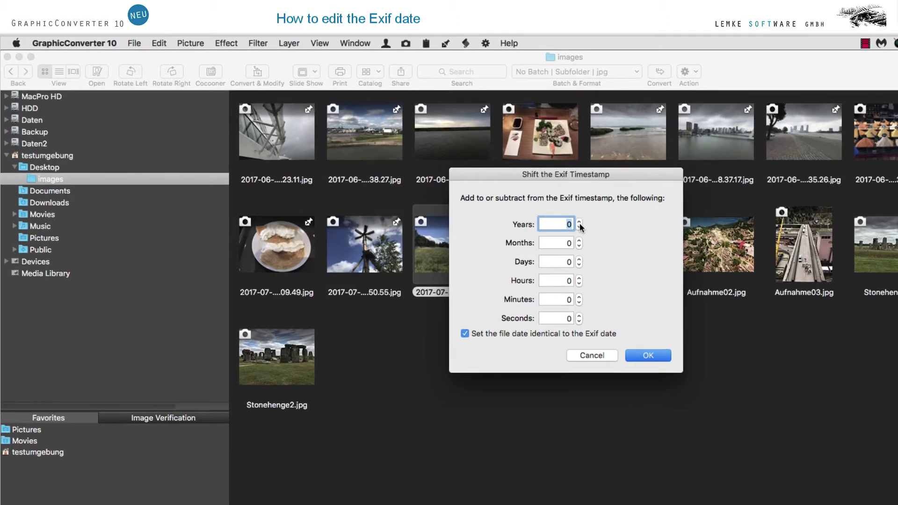
left_click(580, 224)
left_click(580, 227)
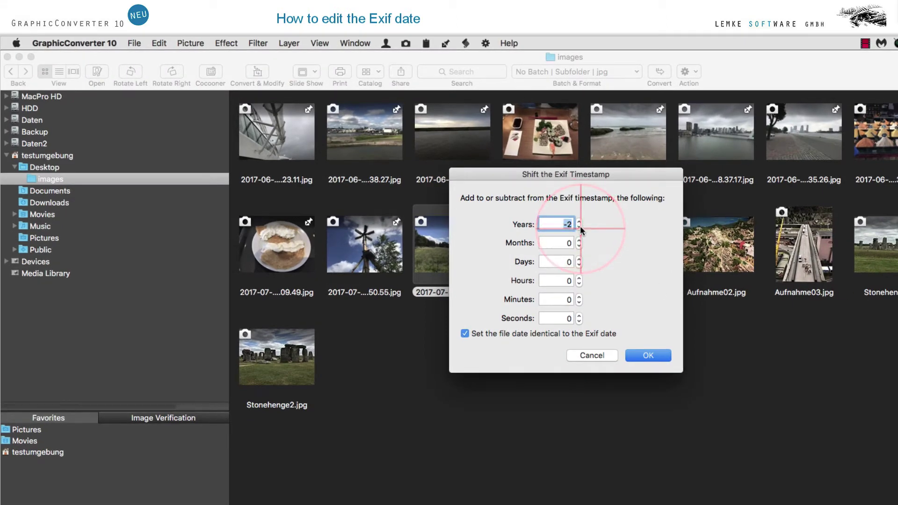
left_click(580, 227)
left_click(581, 245)
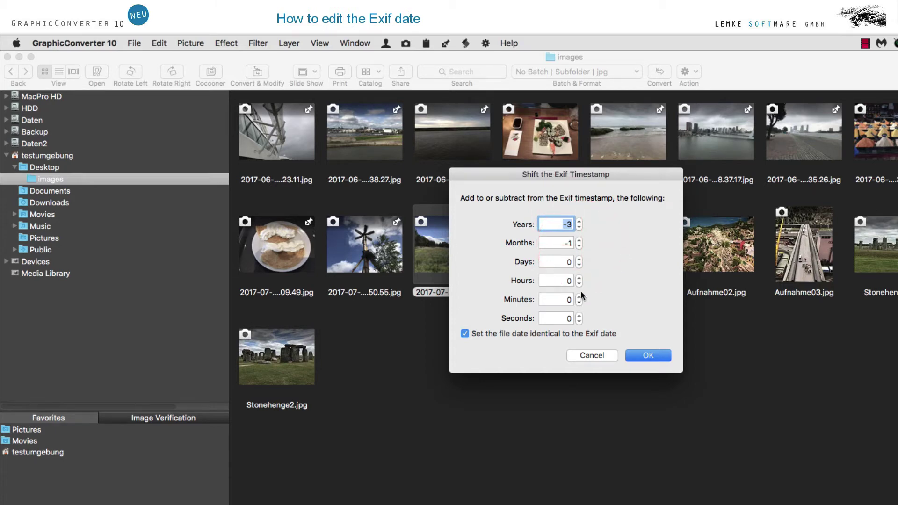
left_click(579, 315)
left_click(467, 336)
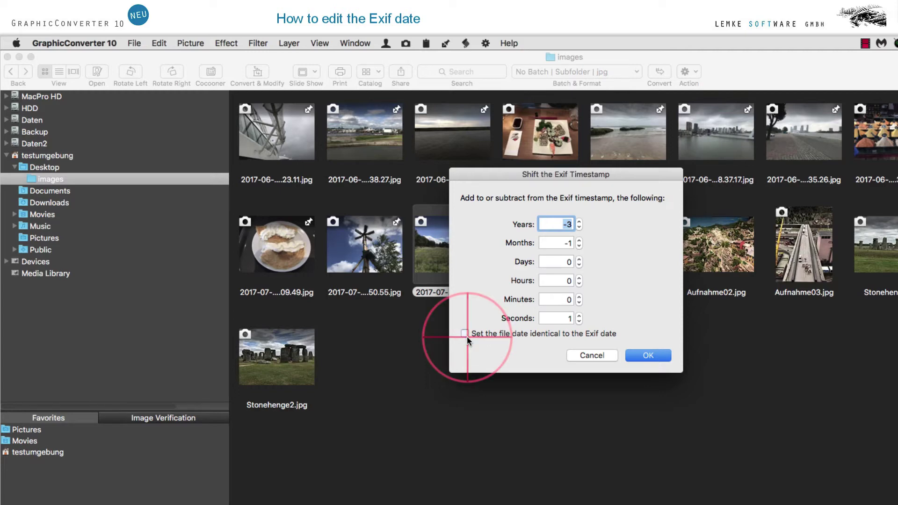
left_click(467, 336)
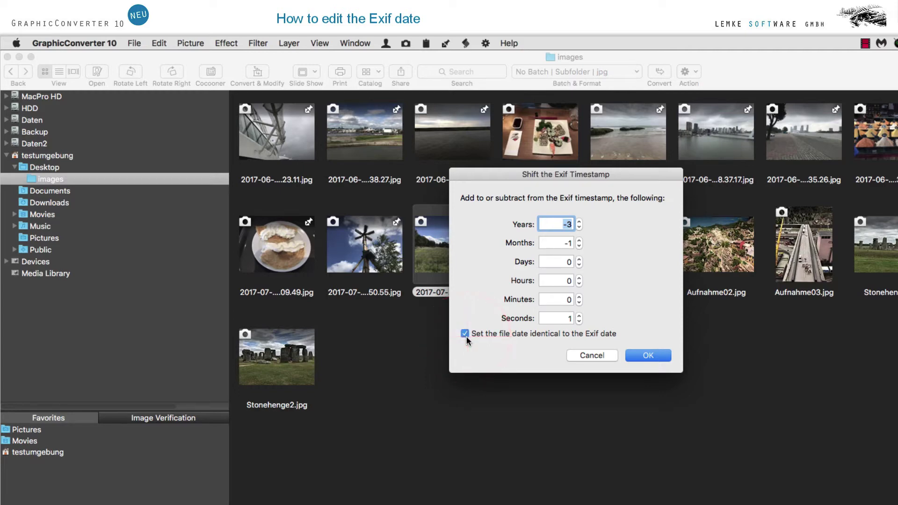
left_click(646, 356)
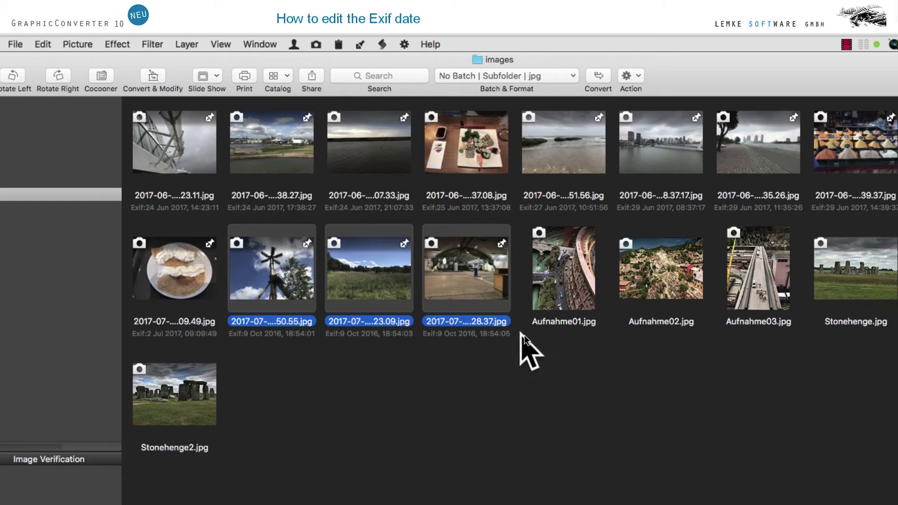
Select the Aufnahme01.jpg thumbnail by itself.
left_click(572, 327)
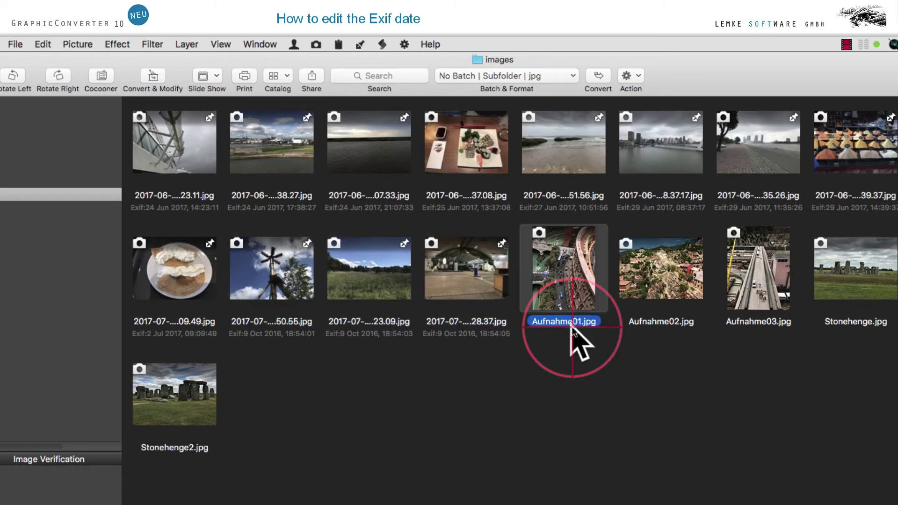
Use Exif > Set Exif Date to change Aufnahme01.jpg's year to 2017 and day to 30.
right_click(566, 282)
mouse_move(581, 285)
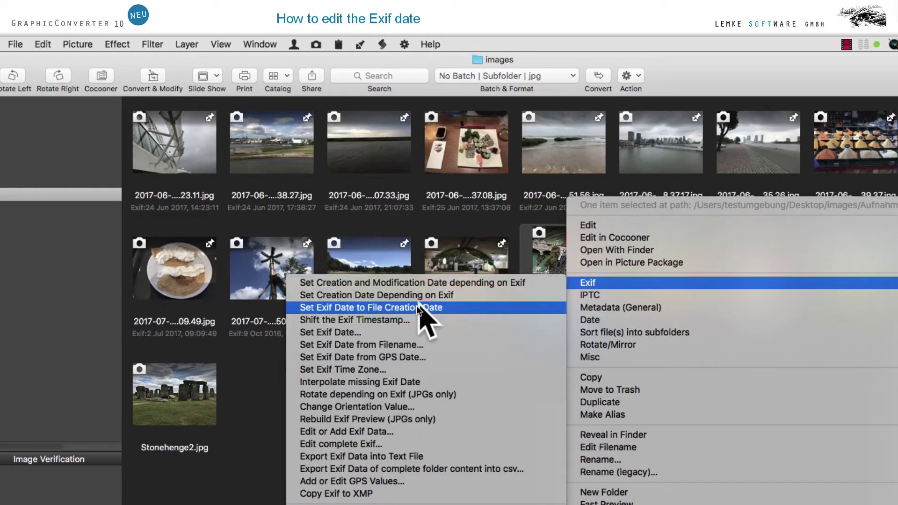
left_click(350, 336)
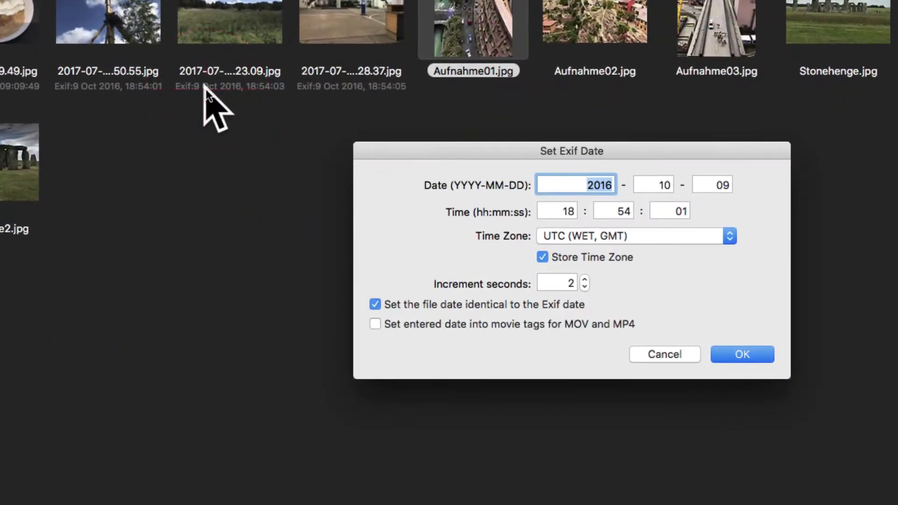
left_click(610, 192)
key("BackSpace")
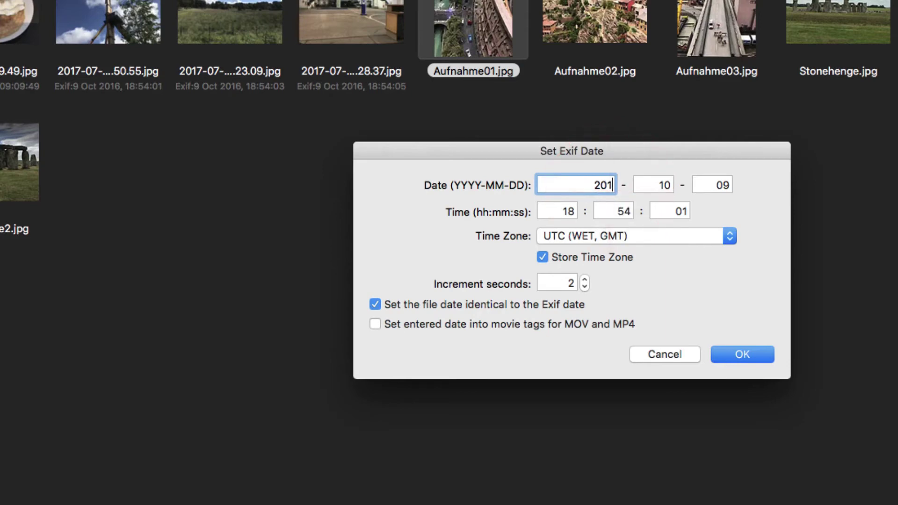
type("7")
double_click(716, 186)
type("3")
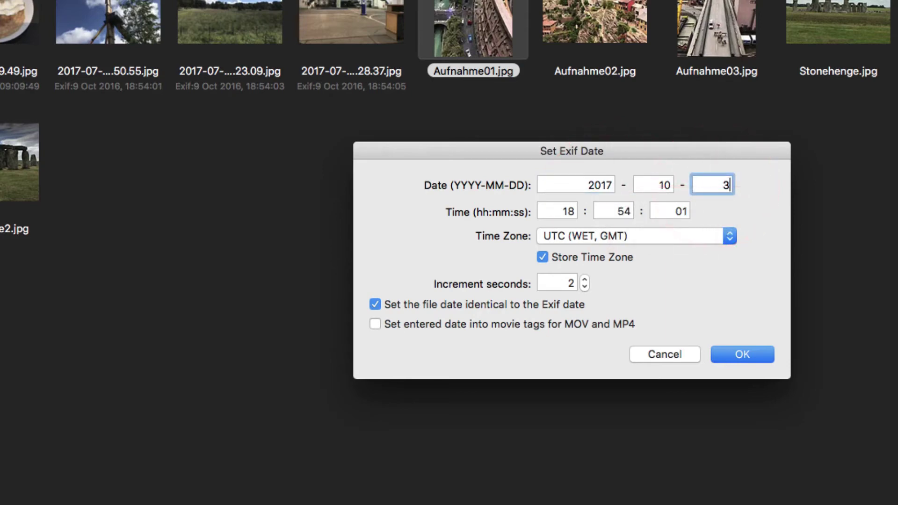
type("0")
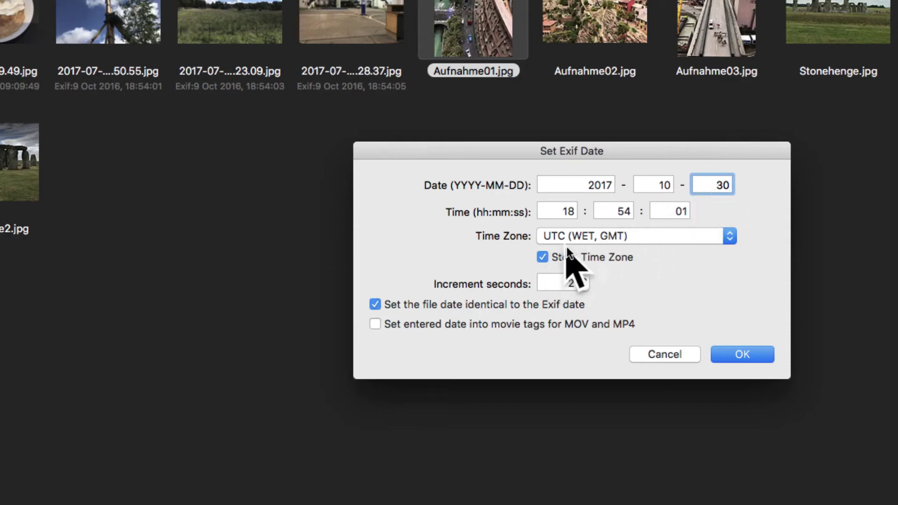
key("Return")
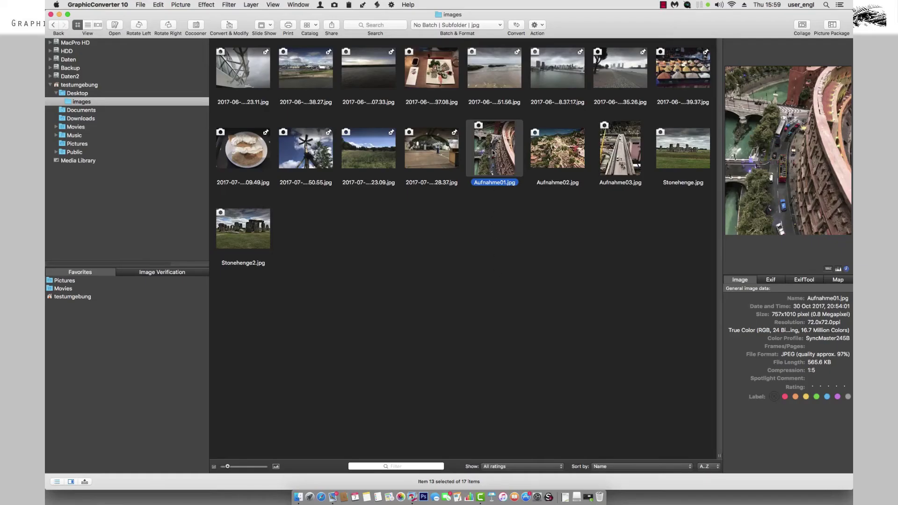
Use Exif > Set Exif Time Zone to give Aufnahme01.jpg the UTC-2 zone instead of UTC+1.
right_click(493, 150)
mouse_move(509, 159)
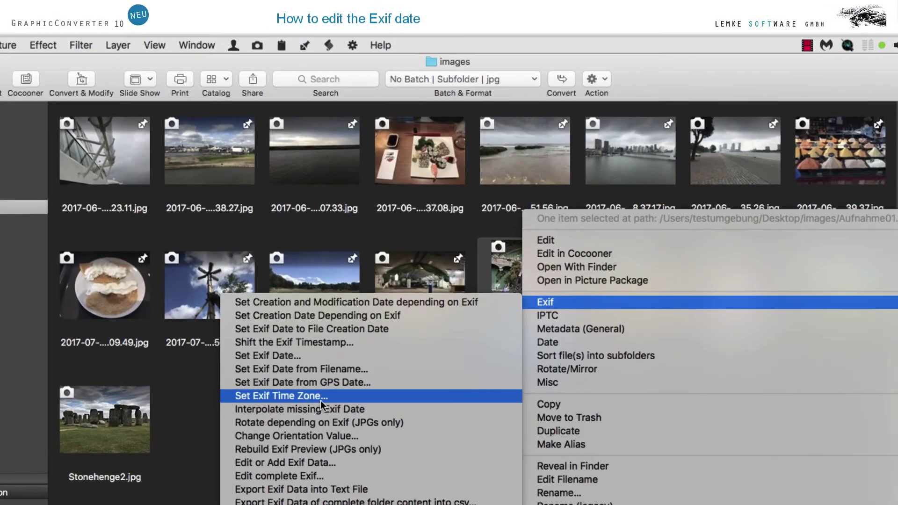
left_click(373, 215)
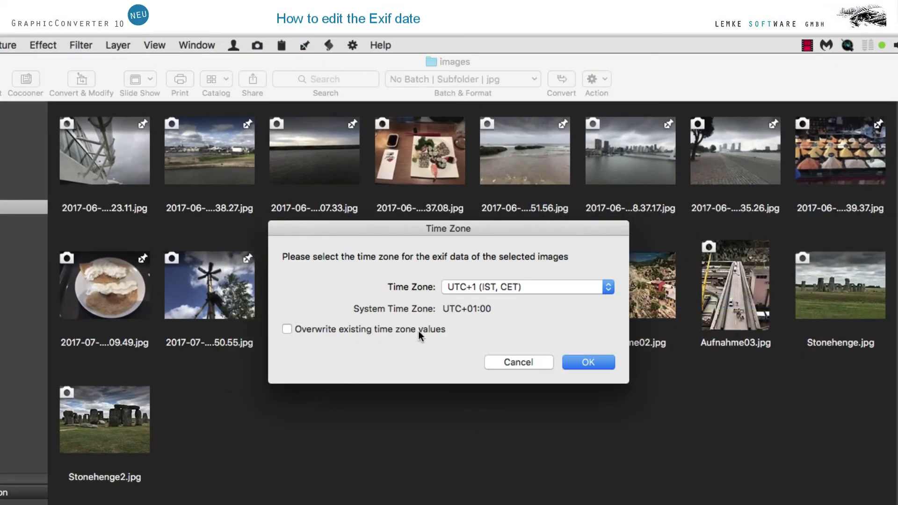
left_click(509, 290)
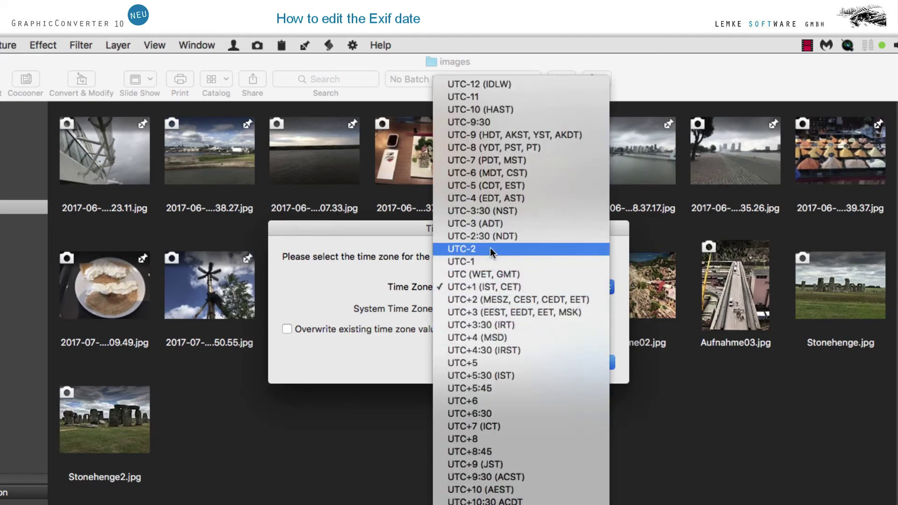
left_click(508, 266)
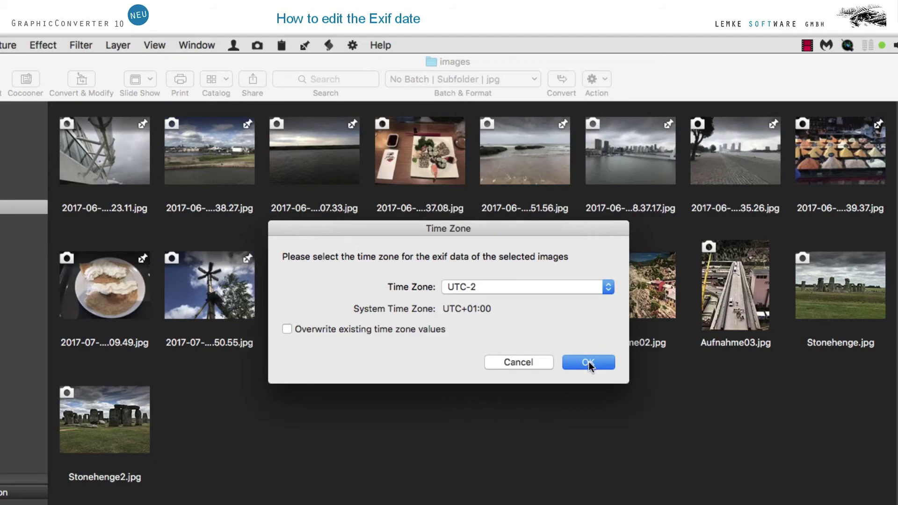
left_click(588, 363)
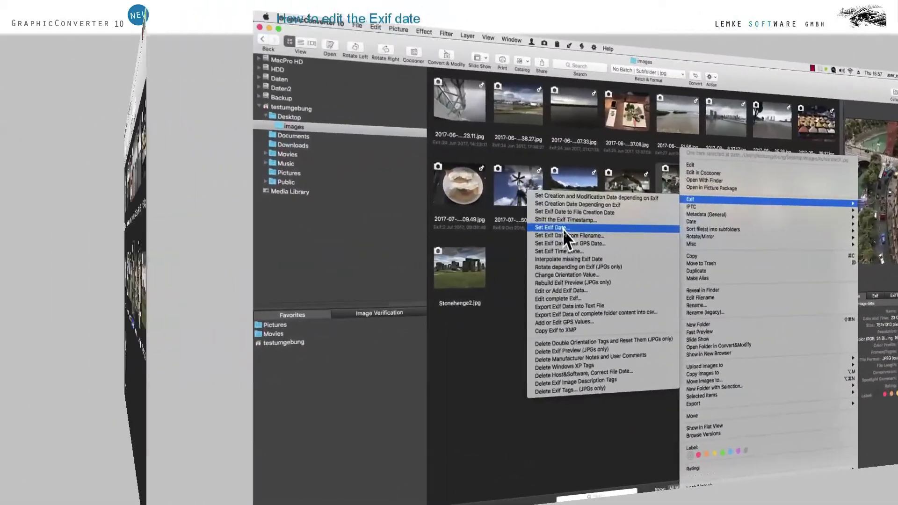
Re-apply Aufnahme01.jpg's Exif date 2017-10-30 with UTC-1 and seconds increment 0.
left_click(561, 227)
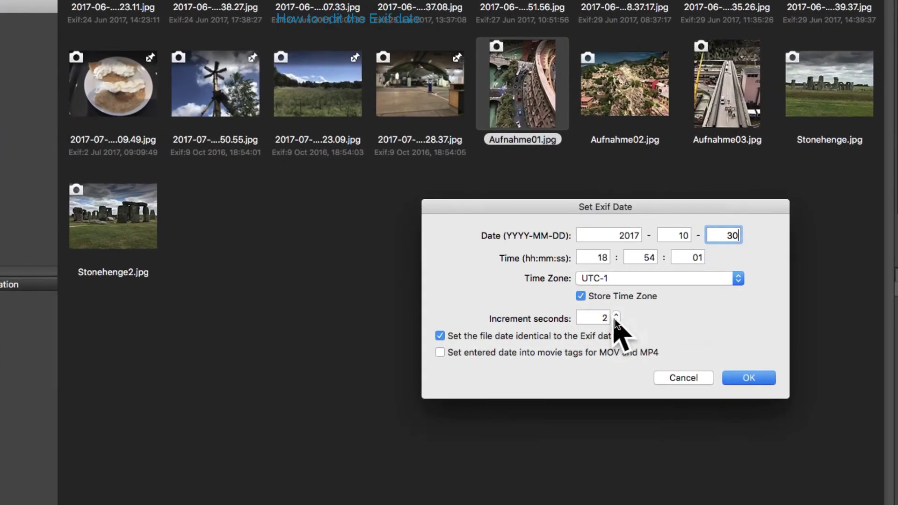
left_click(597, 332)
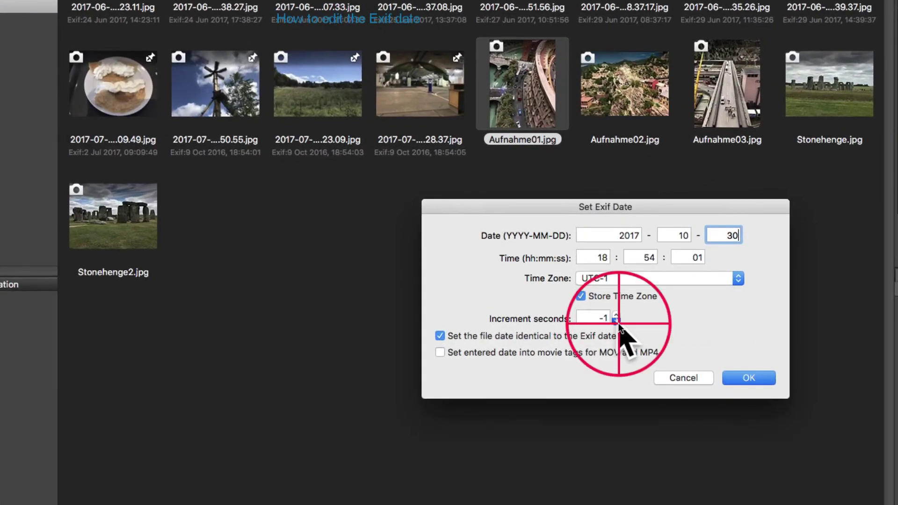
left_click(617, 314)
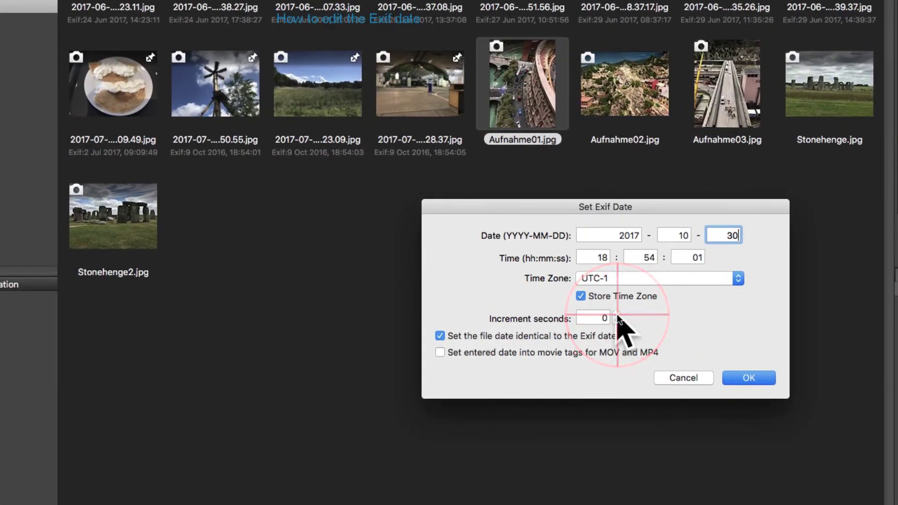
left_click(749, 379)
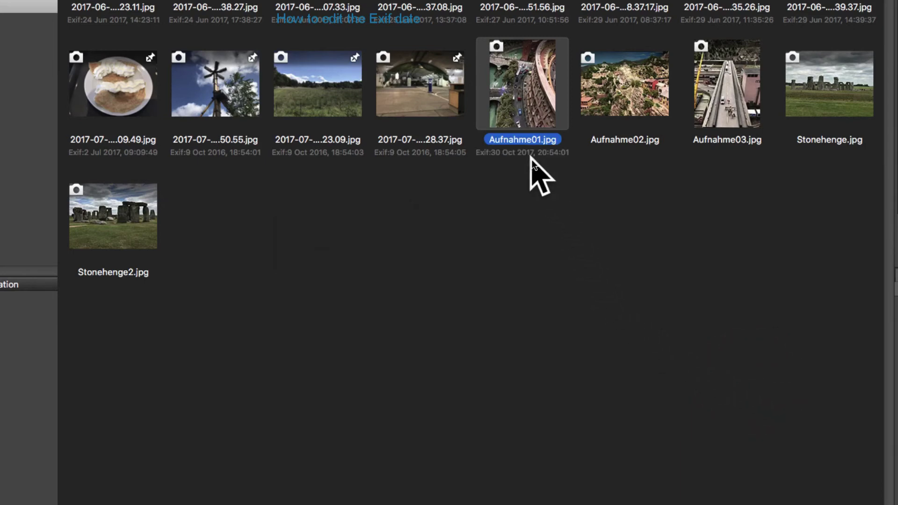
Set Aufnahme01.jpg's Exif date from its file creation date.
right_click(528, 103)
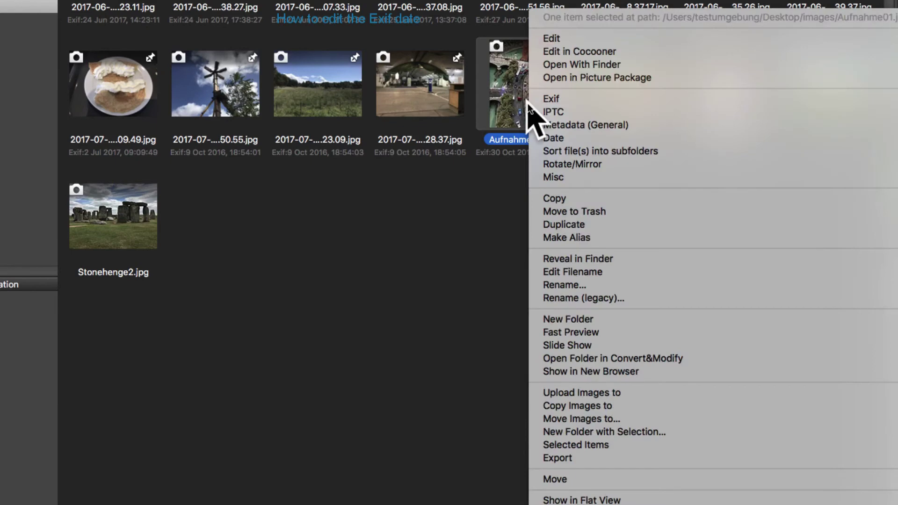
mouse_move(550, 99)
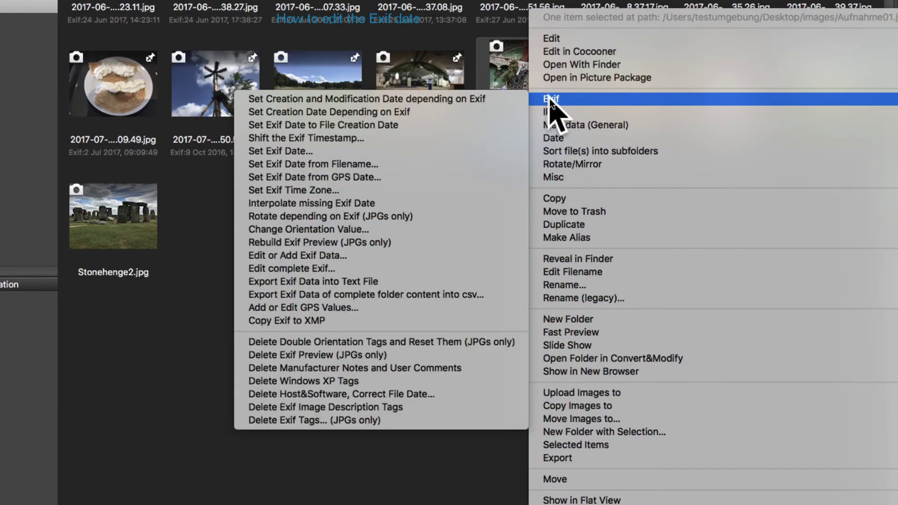
left_click(376, 125)
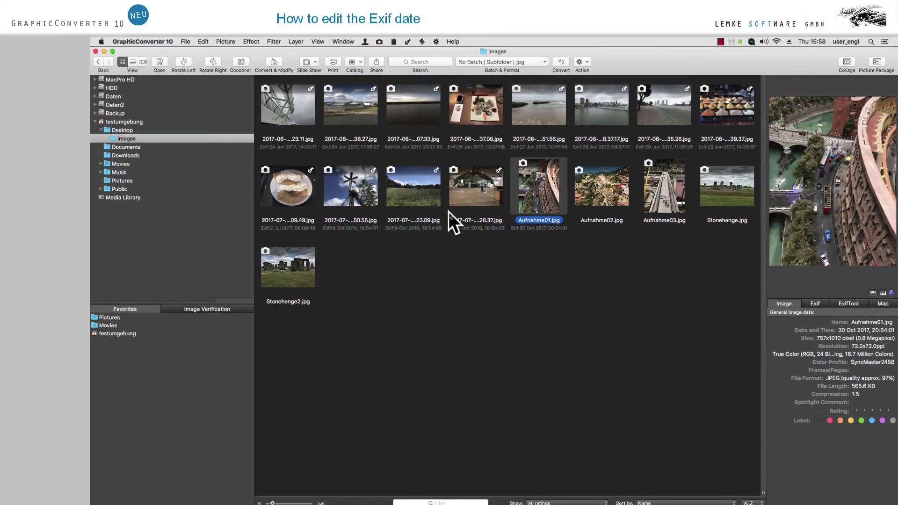
Open the Set Exif Date dialog for Aufnahme02.jpg.
right_click(600, 197)
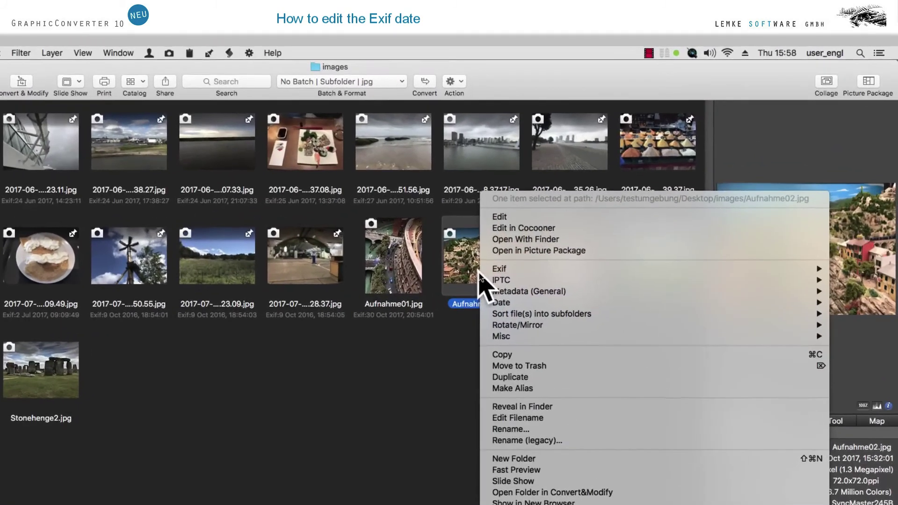
mouse_move(498, 271)
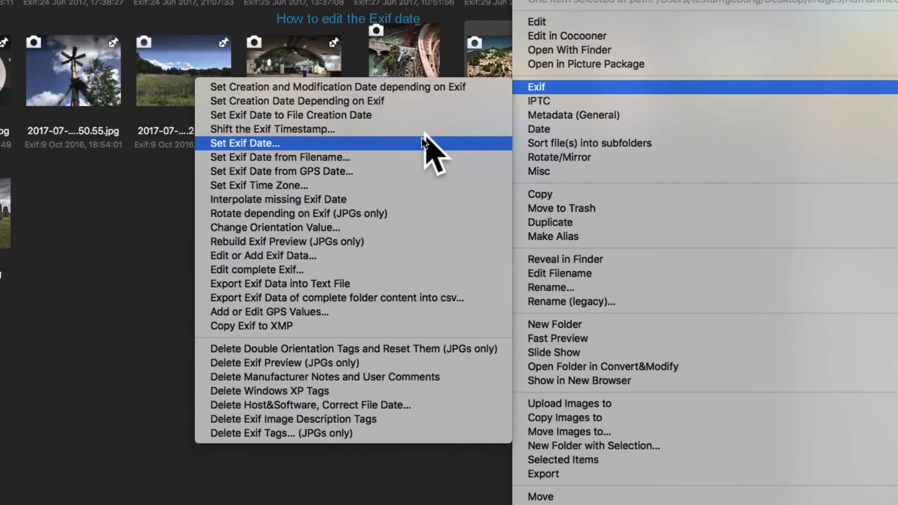
left_click(413, 142)
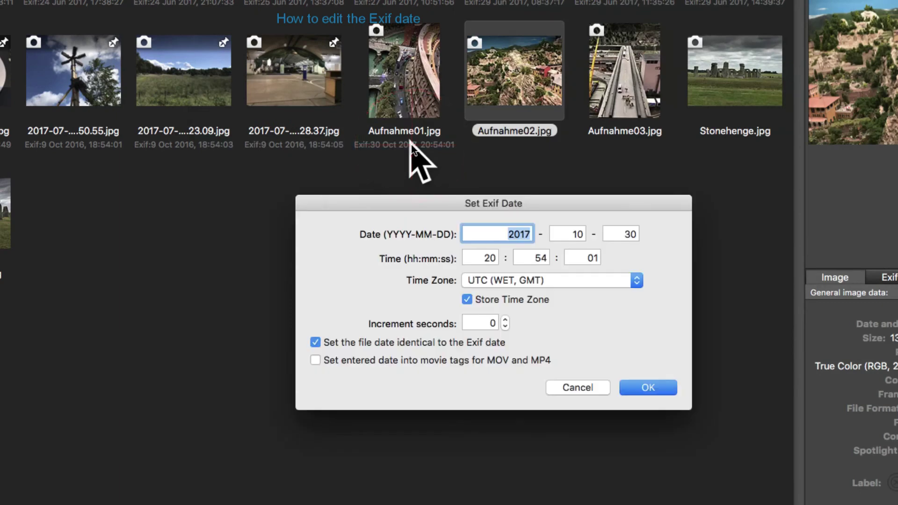